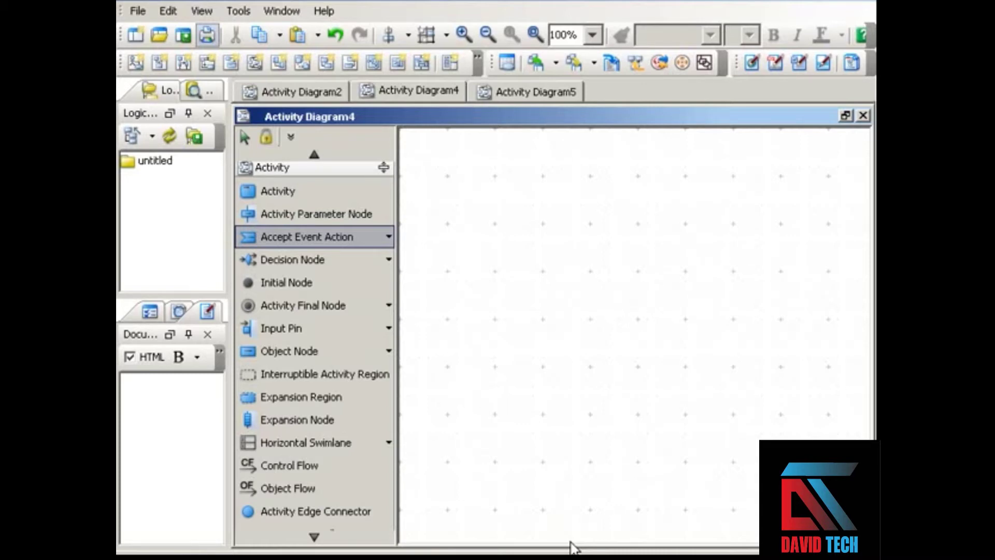
Place an accept event action and rename it 'Alarm'.
left_click(476, 214)
left_click(473, 283)
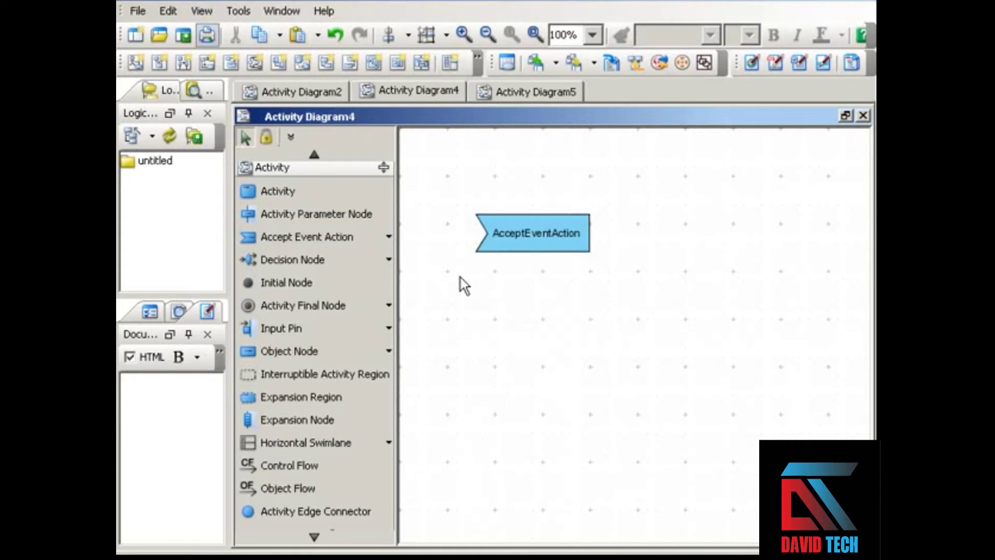
left_click(526, 232)
left_click(524, 232)
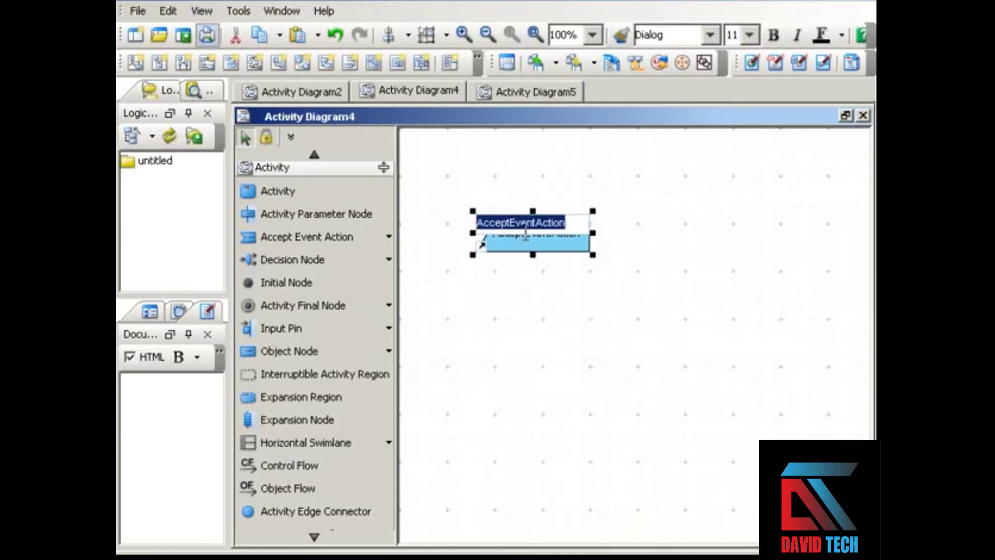
type("Alarm")
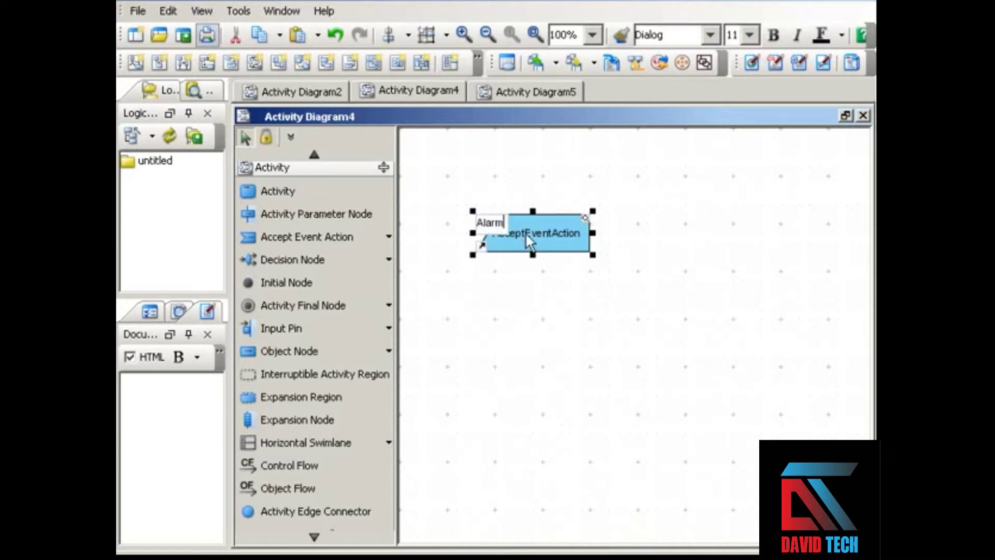
key("Return")
left_click(533, 284)
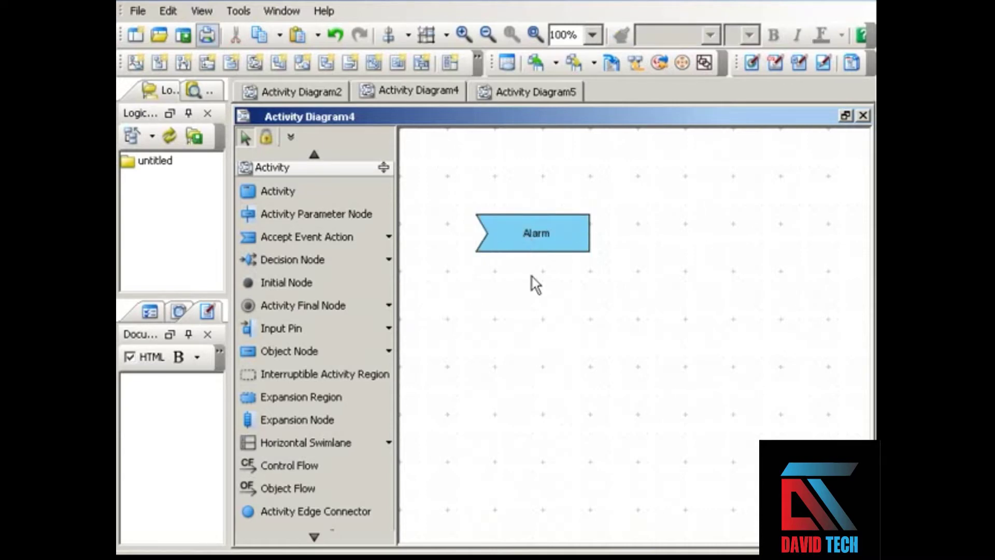
Add a plain action named 'Wake up' to the right of Alarm.
left_click(358, 236)
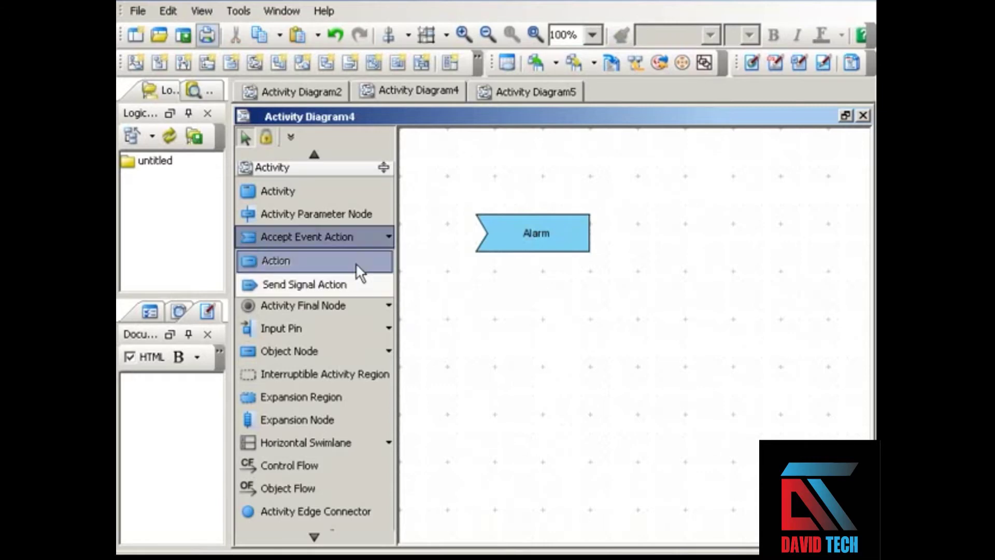
left_click(356, 262)
left_click(639, 215)
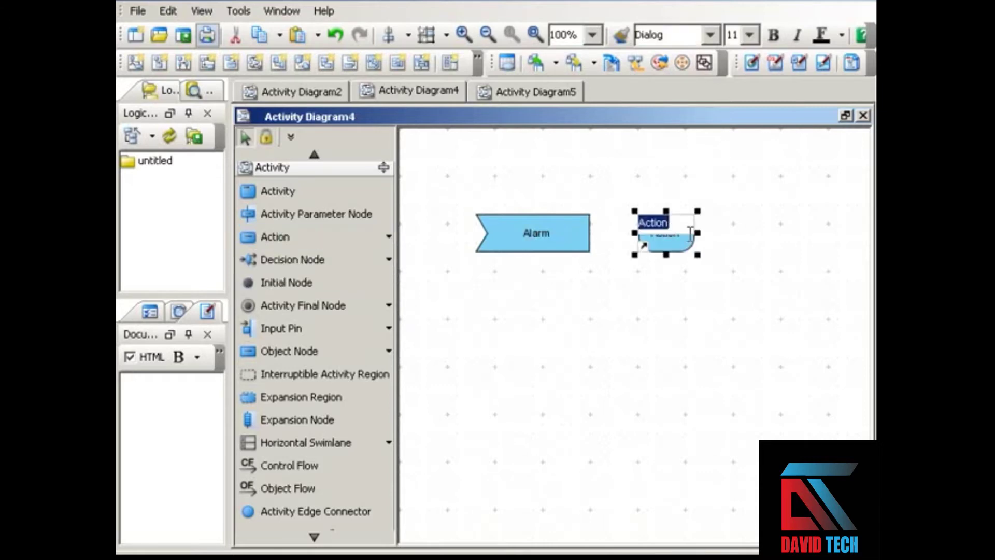
type("Wake up")
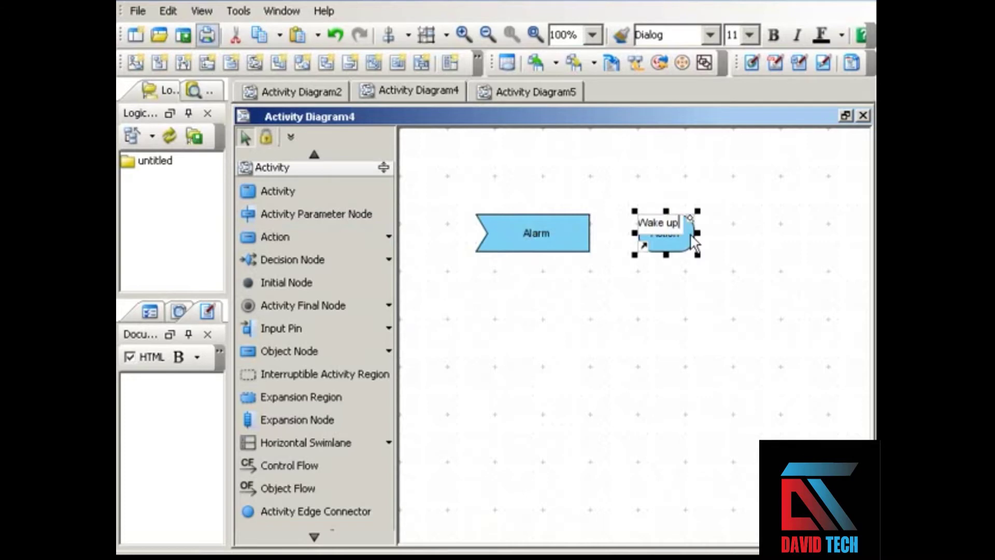
key("Return")
left_click(548, 394)
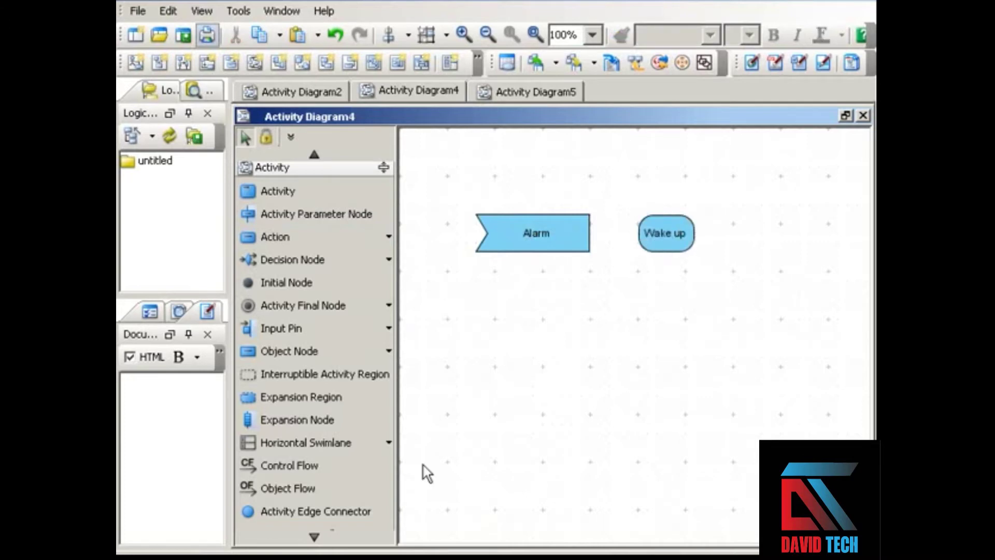
Draw a control flow from Alarm into Wake up.
left_click(327, 465)
left_click_drag(586, 244, 648, 236)
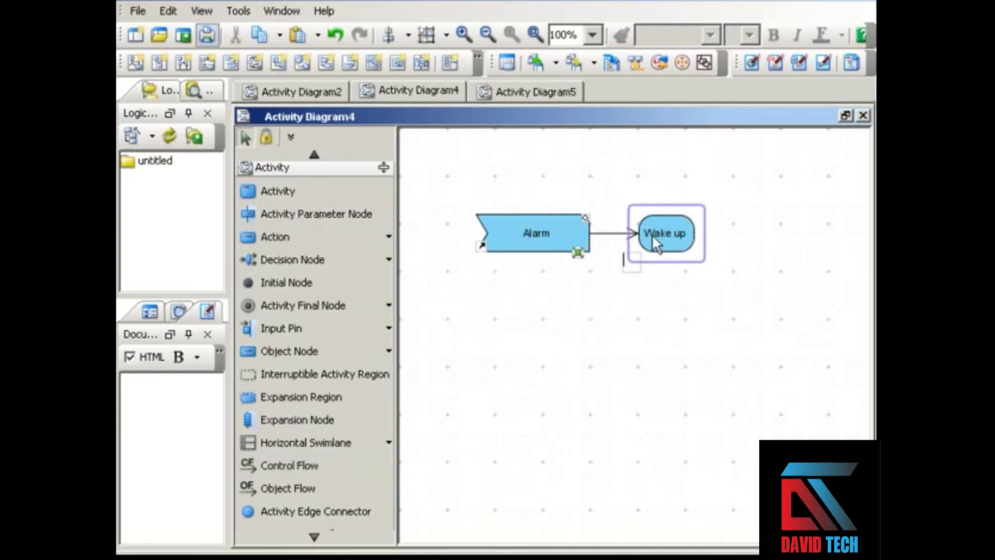
left_click(573, 239)
left_click(570, 317)
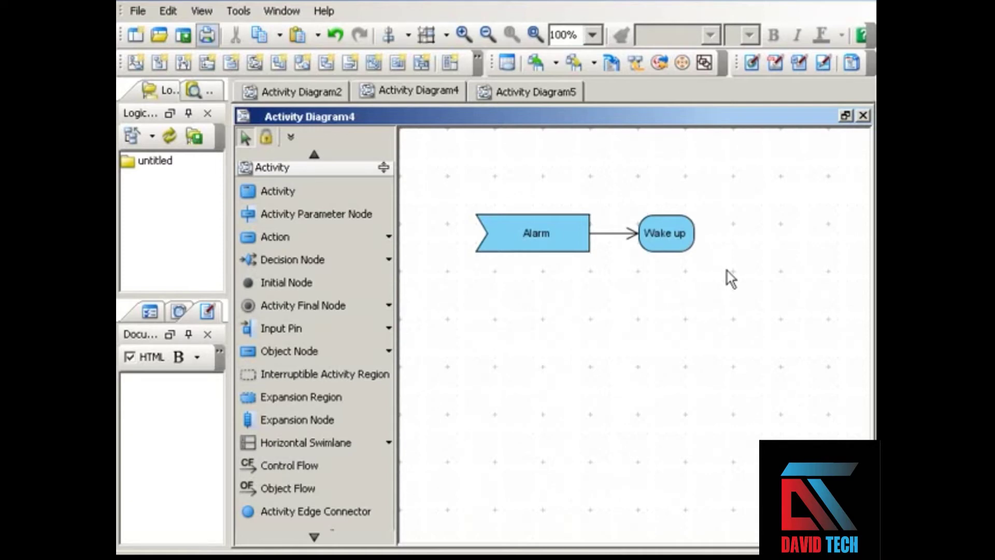
Add an unnamed hourglass accept time event action below Wake up.
key("ctrl+z")
Delete the hourglass time event, leaving only Alarm flowing into Wake up.
left_click(721, 321)
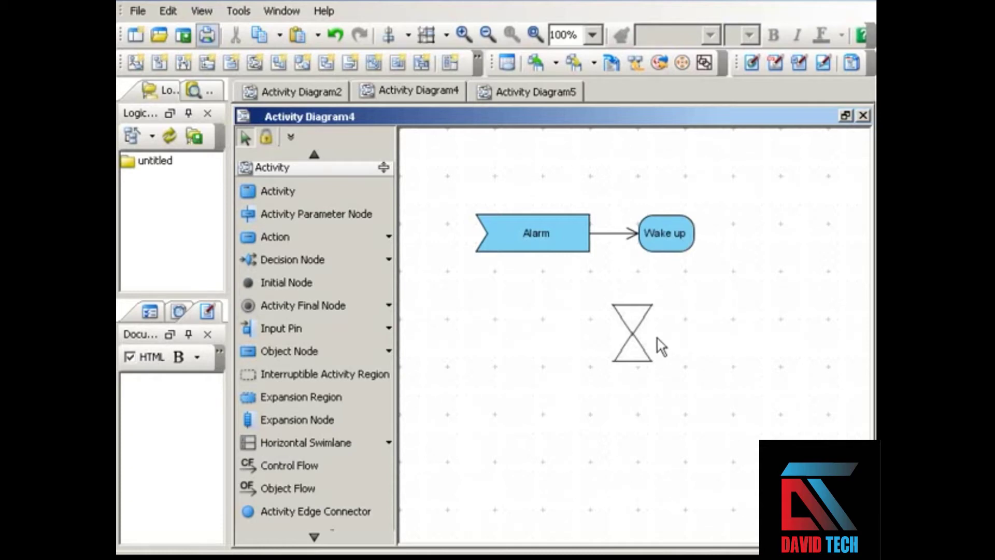
left_click(632, 339)
key("Delete")
Place a send signal action below Alarm.
left_click(389, 236)
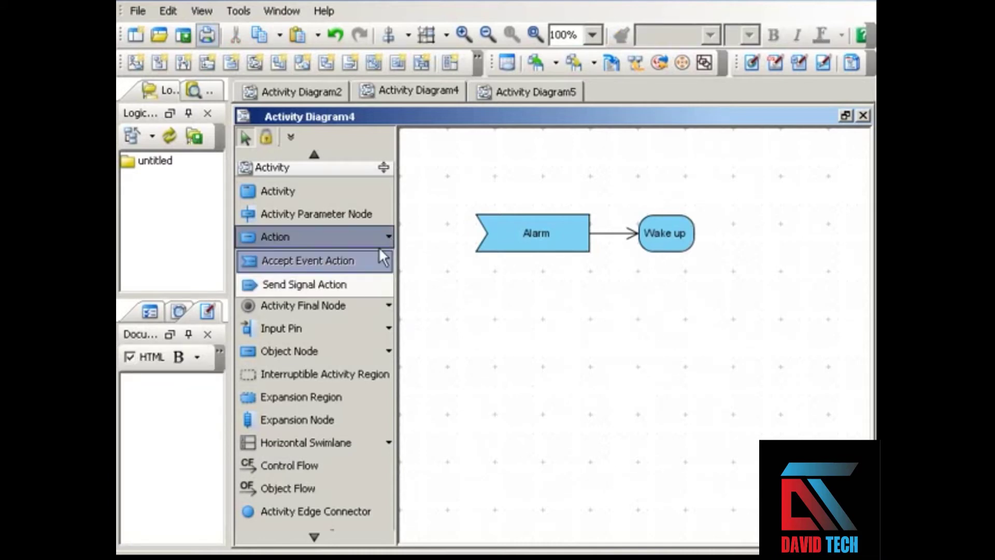
left_click(372, 286)
left_click(494, 284)
left_click(533, 346)
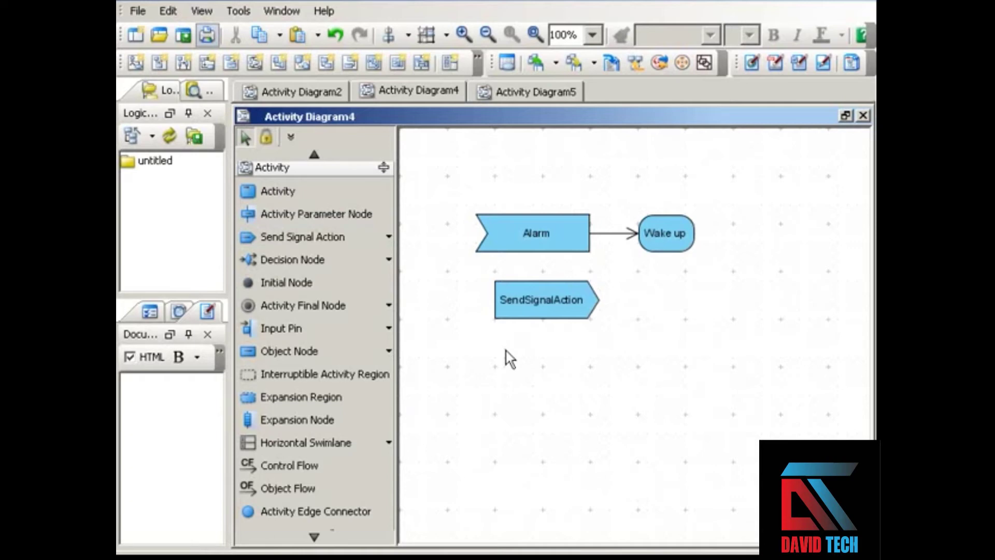
Name the send signal action 'Request confirmation' and widen it so the full name shows.
left_click(536, 294)
double_click(536, 294)
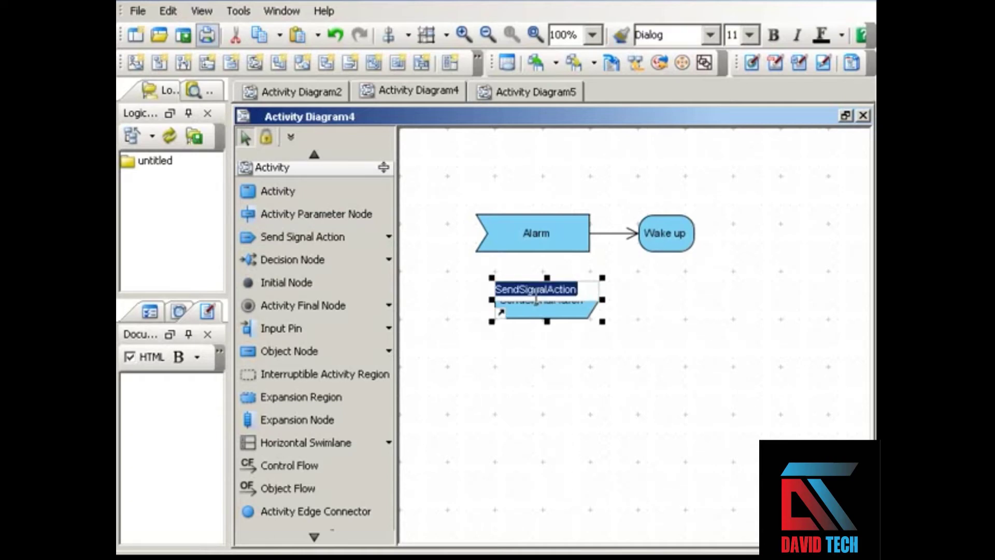
type("Re")
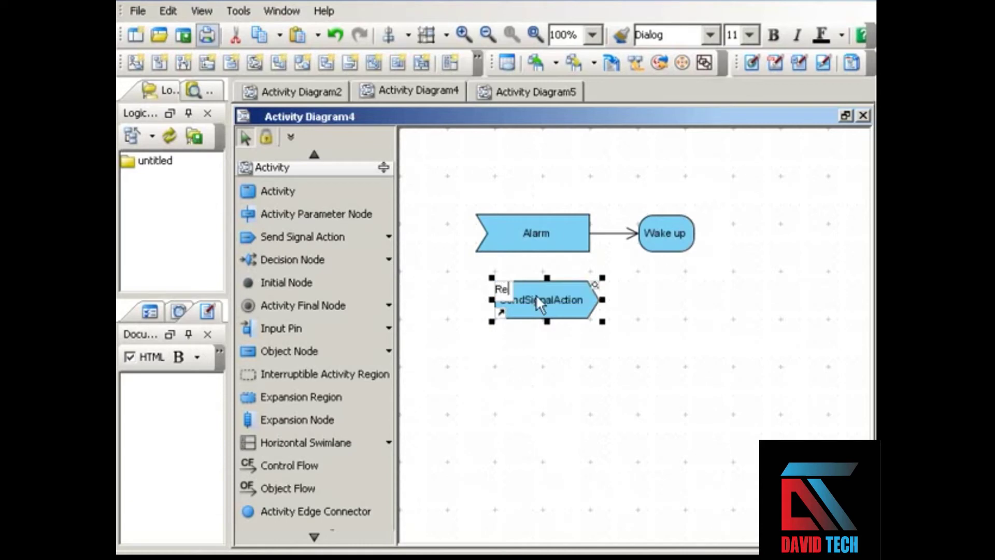
type("quest confir")
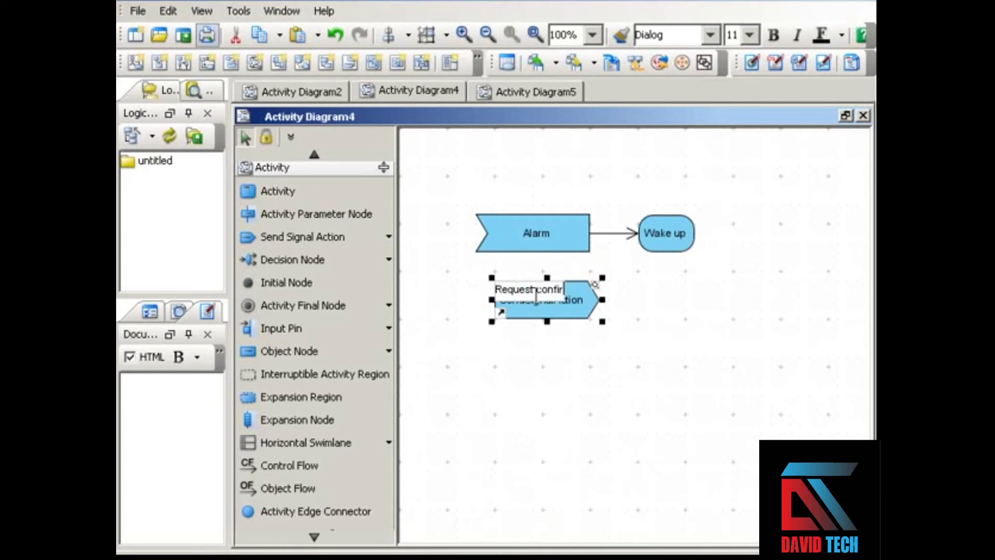
type("mation")
key("Return")
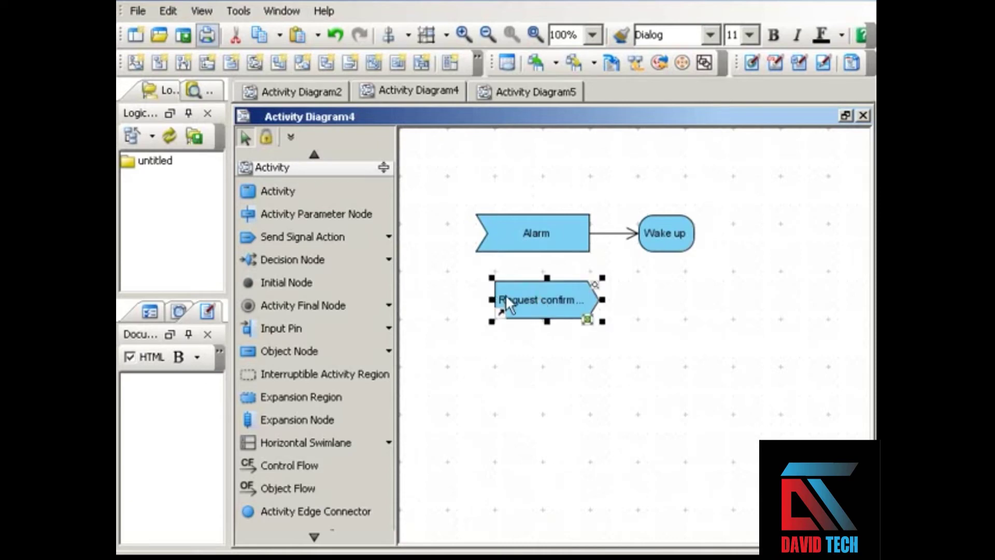
left_click_drag(492, 299, 464, 296)
left_click(518, 377)
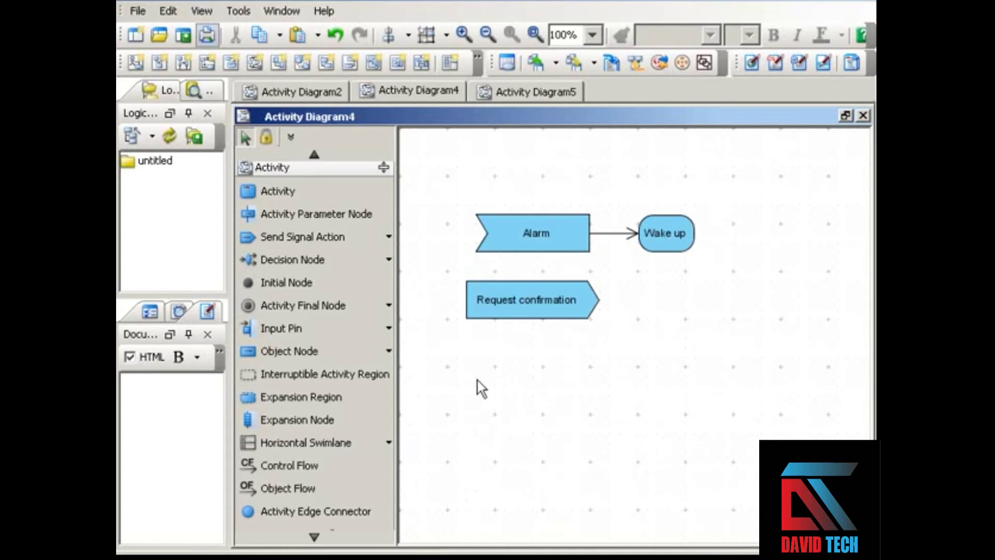
Place a decision node right of Request confirmation and connect a flow into it.
left_click(328, 266)
left_click(646, 291)
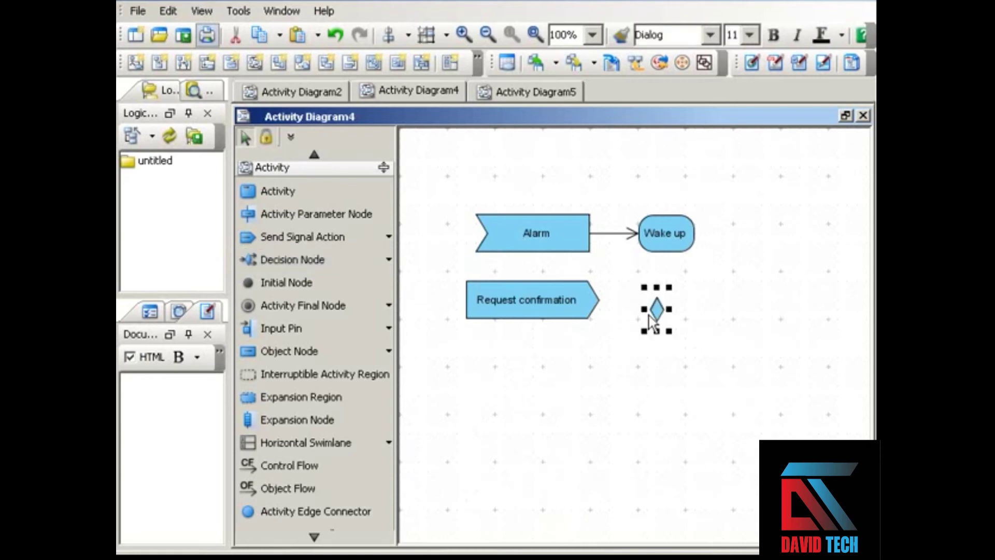
left_click(622, 380)
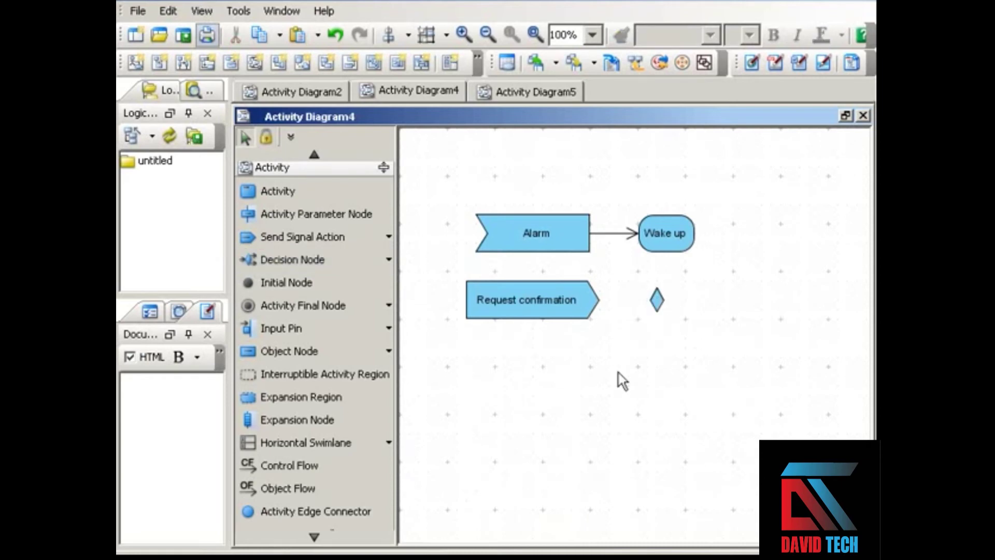
left_click(289, 465)
left_click_drag(585, 300, 648, 300)
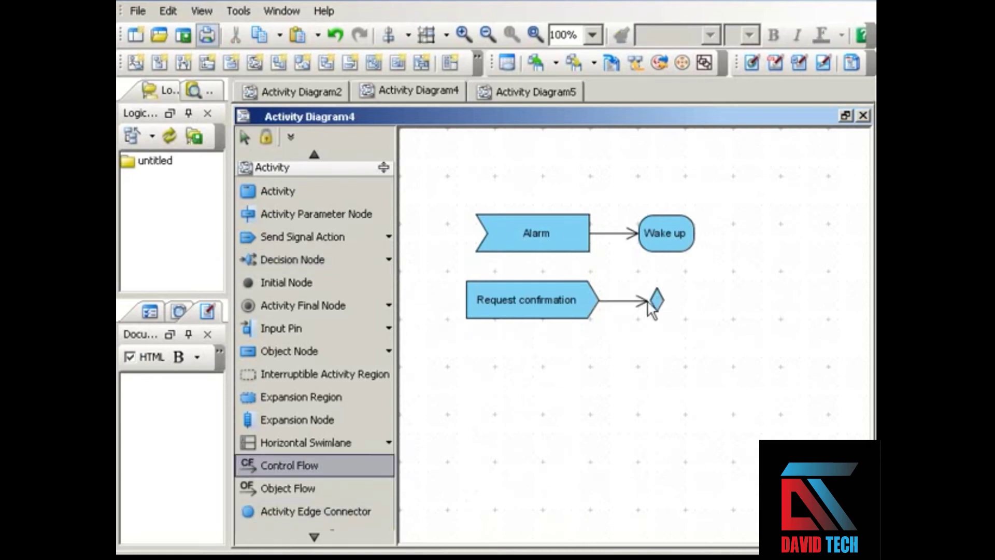
left_click(473, 481)
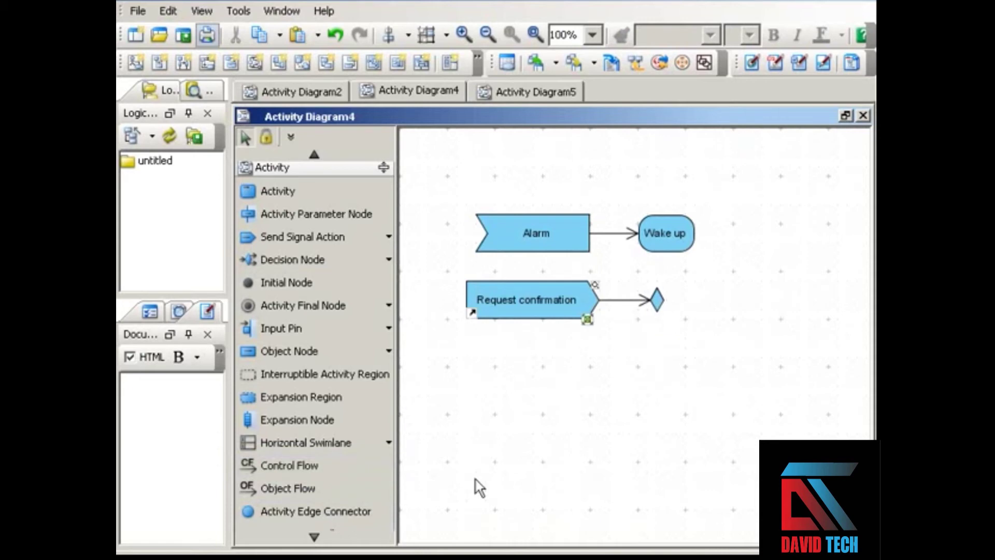
Place two actions, Action and Action2, to the right of the decision diamond.
left_click(388, 236)
left_click(383, 254)
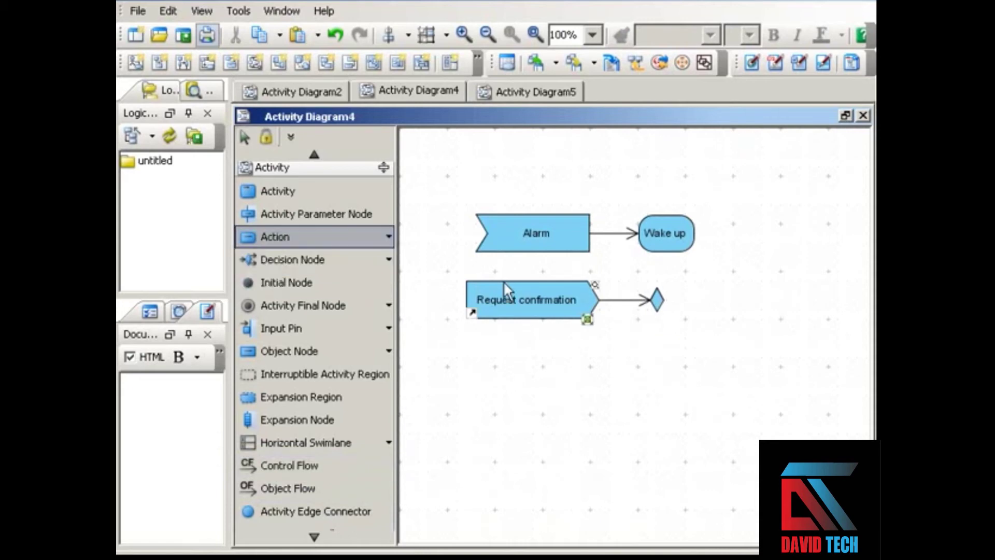
left_click(733, 273)
left_click(742, 351)
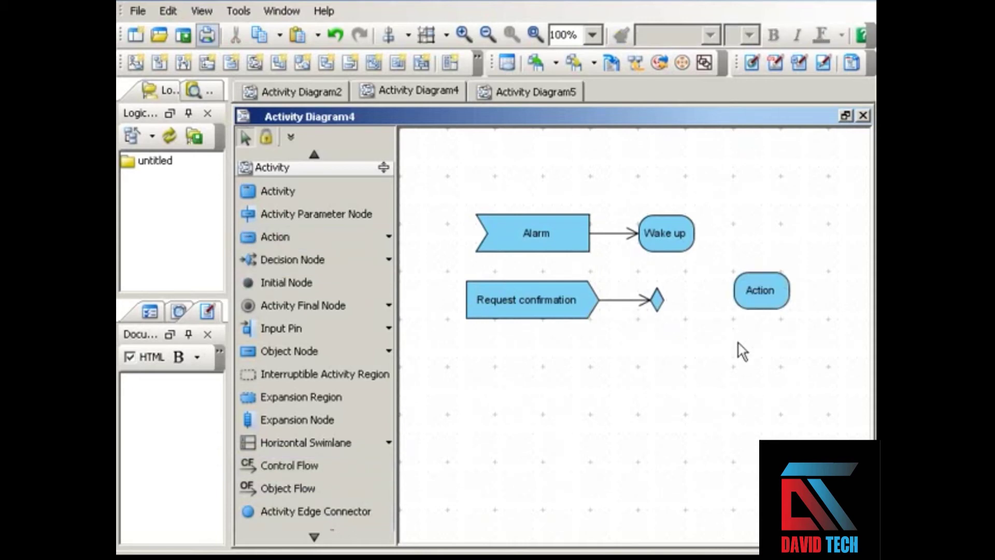
left_click(327, 237)
left_click(744, 319)
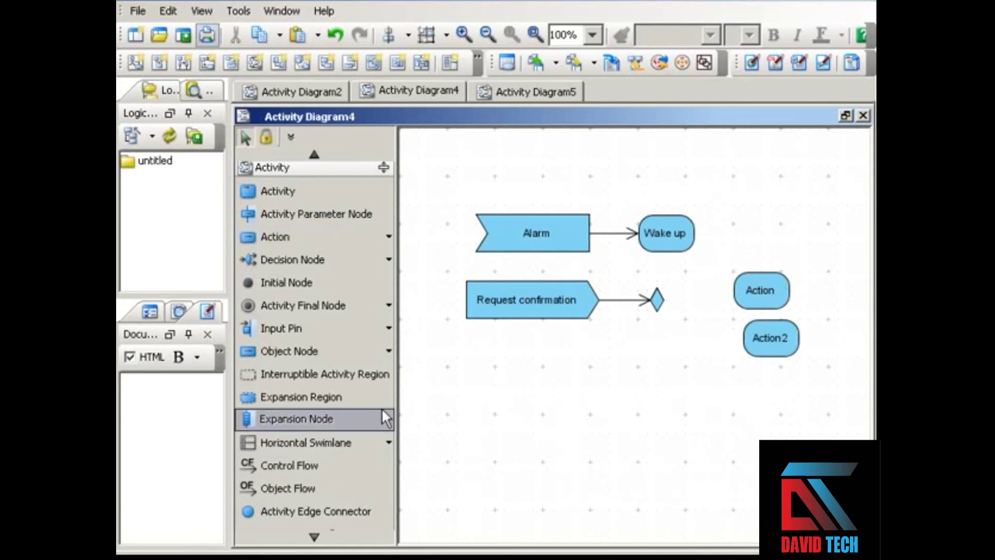
Connect the diamond to Action with a flow guarded [confirmation], label placed above it.
left_click(325, 462)
left_click_drag(660, 300, 762, 290)
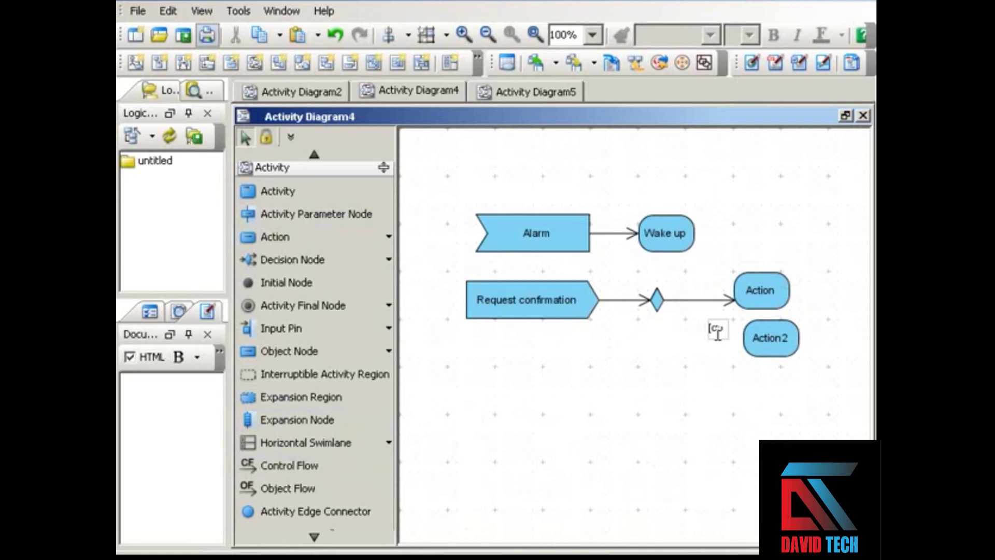
type("[confirmation")
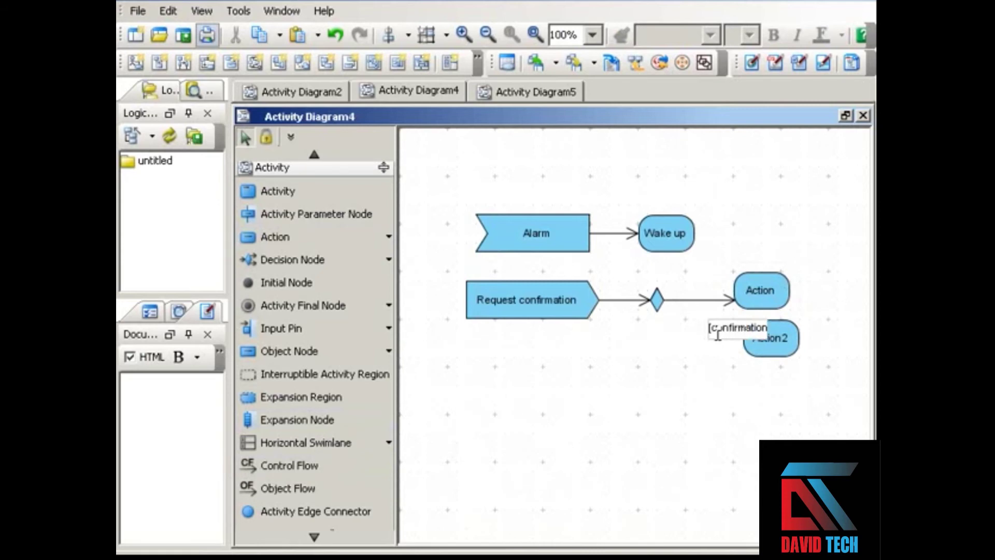
type("]")
key("Return")
left_click_drag(715, 319, 705, 283)
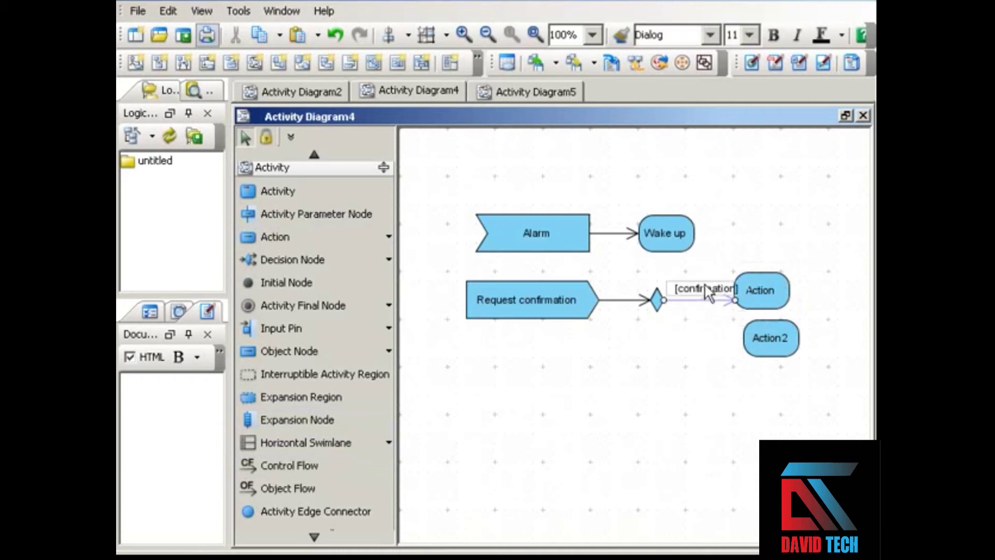
left_click(689, 336)
Connect the diamond to Action2 with a flow guarded [else].
left_click(363, 465)
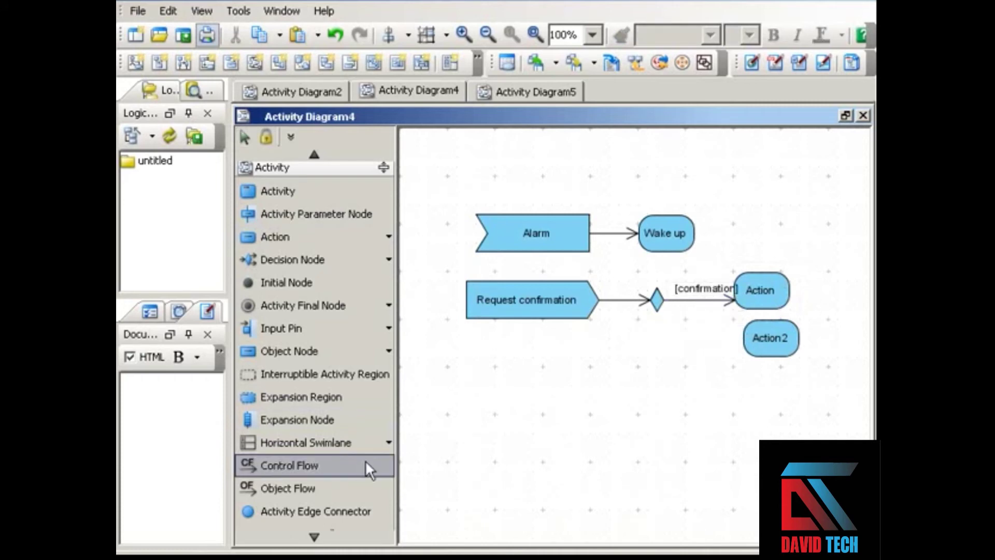
left_click_drag(658, 317, 764, 337)
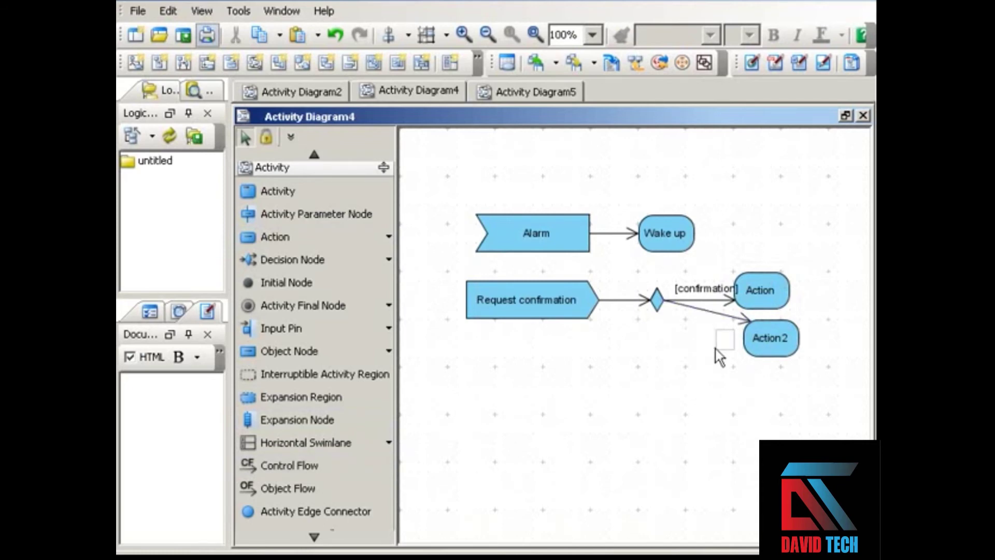
type("[else]")
Commit the [else] guard and bend its flow into a right-angle elbow into Action2.
left_click(720, 356)
left_click(678, 303)
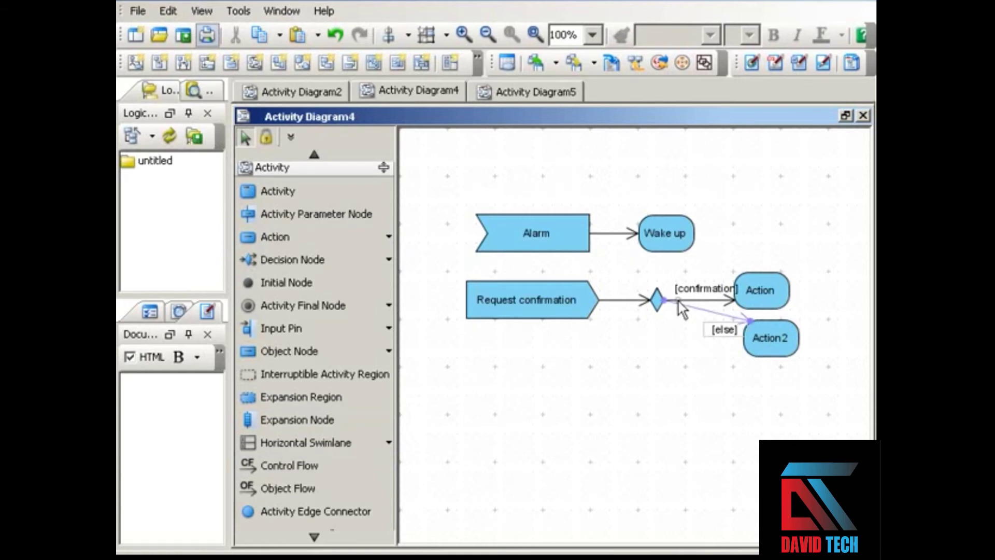
left_click(688, 315)
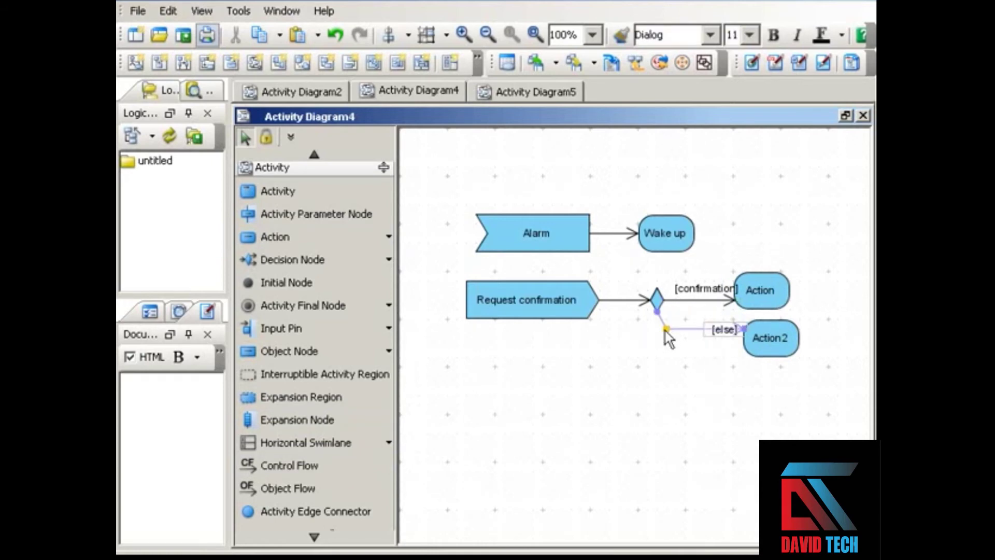
left_click_drag(665, 331, 658, 340)
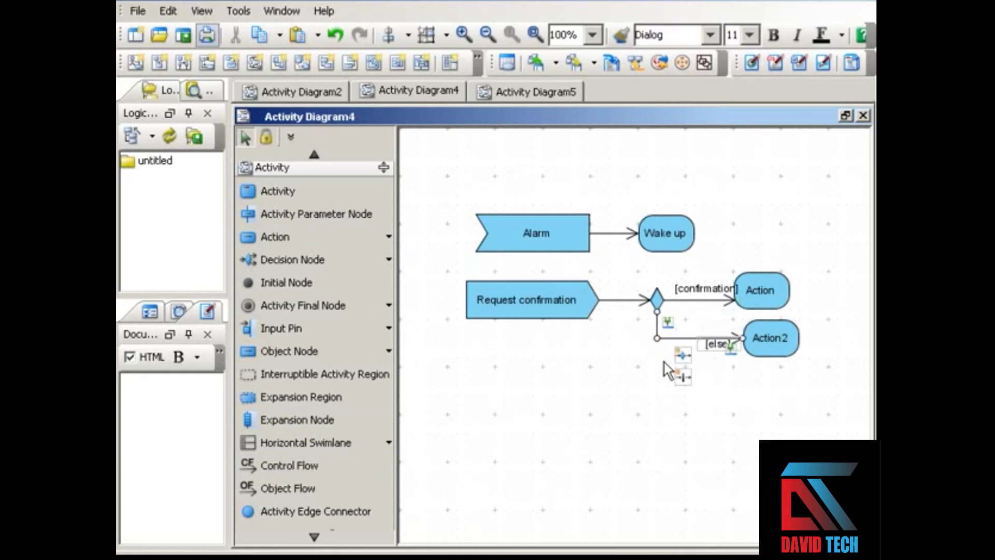
left_click(702, 407)
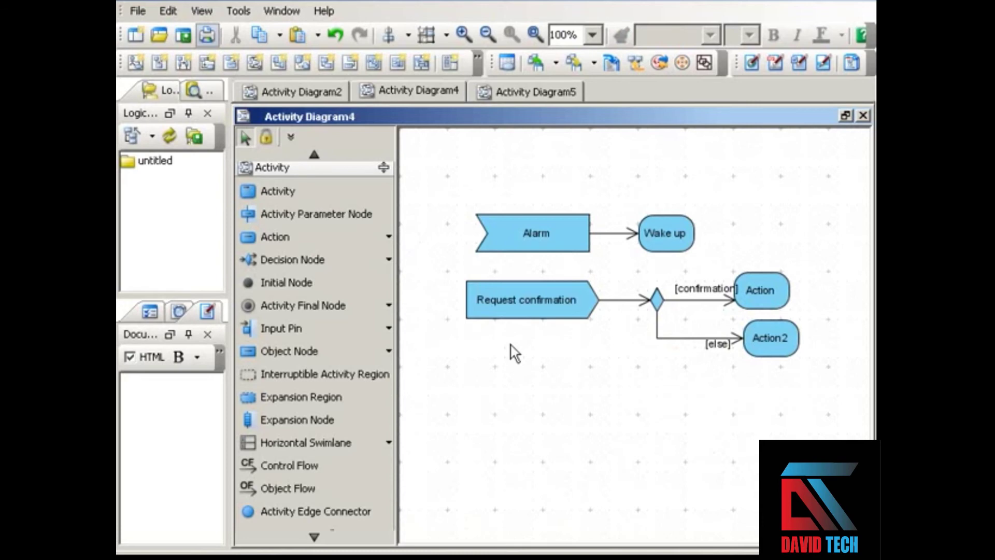
left_click(509, 91)
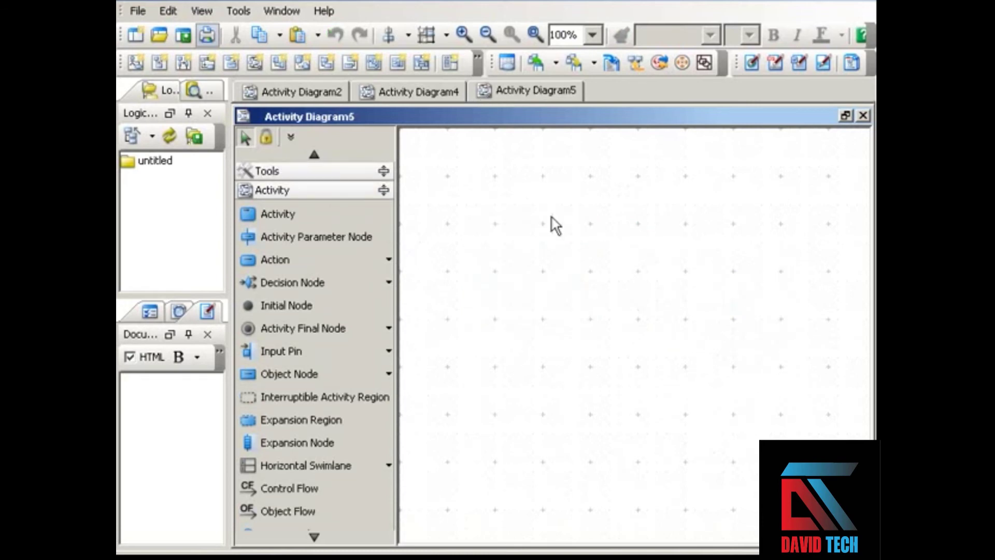
Place an initial node and a 'call pizza place' send signal action below it, linked by a flow.
left_click(354, 305)
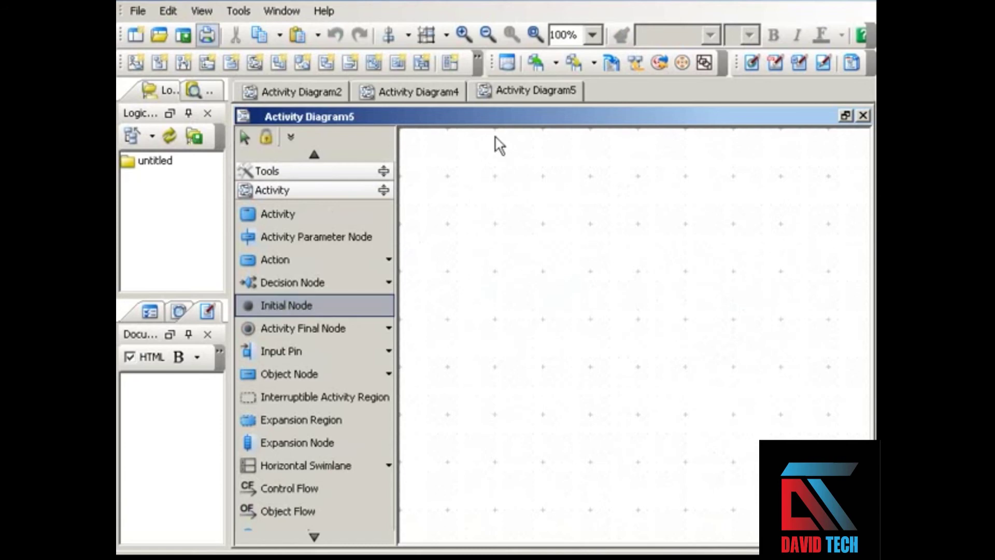
left_click(496, 138)
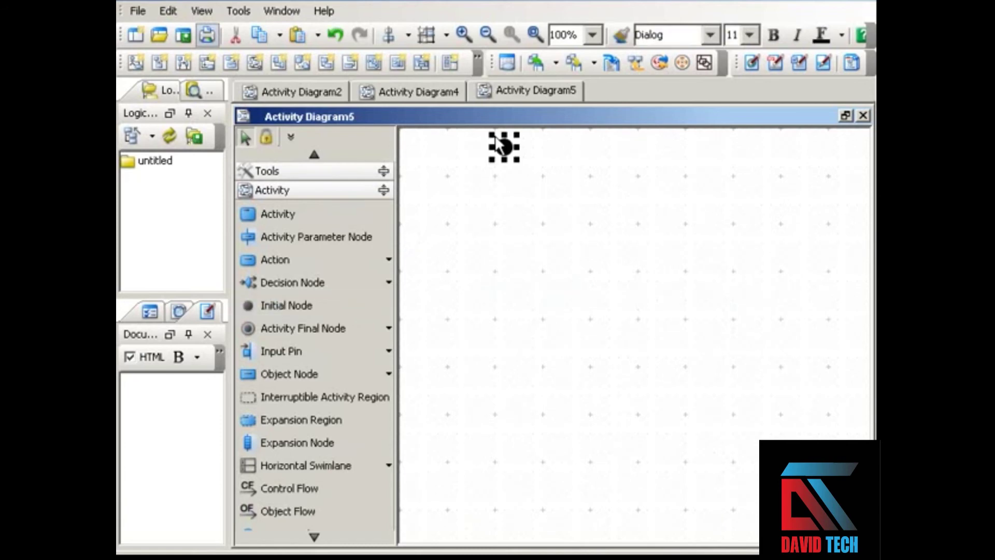
left_click(389, 259)
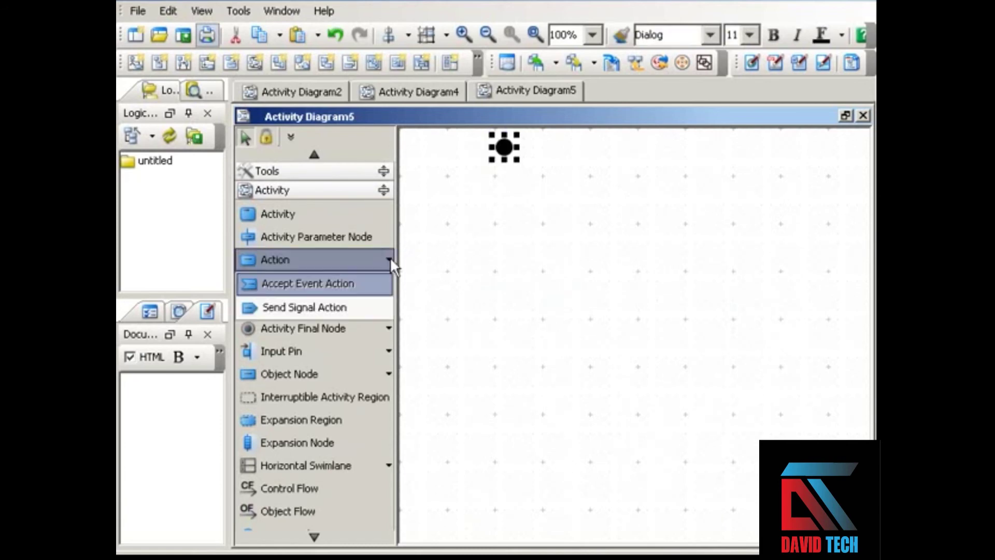
left_click(369, 307)
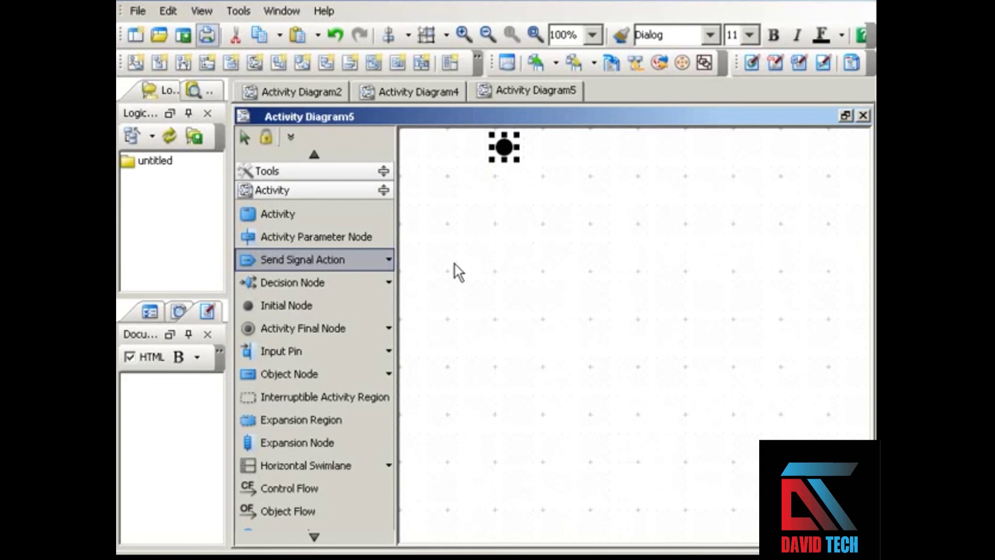
left_click(469, 176)
type("cal")
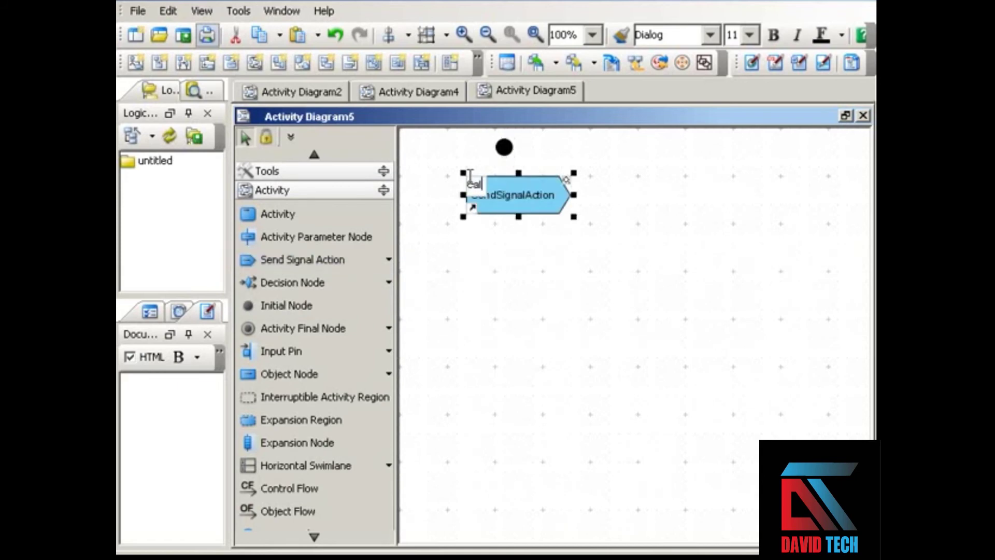
type("l pizza place")
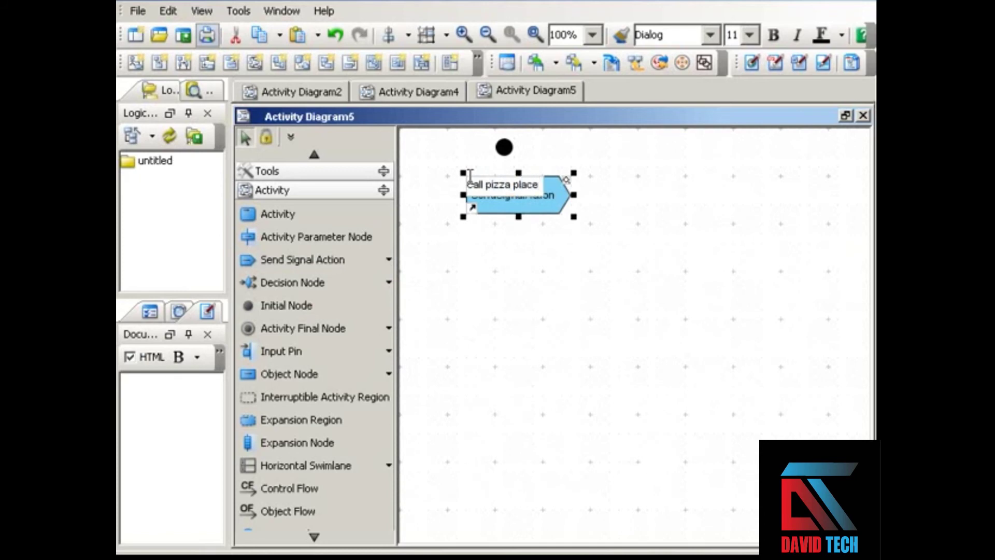
key("Return")
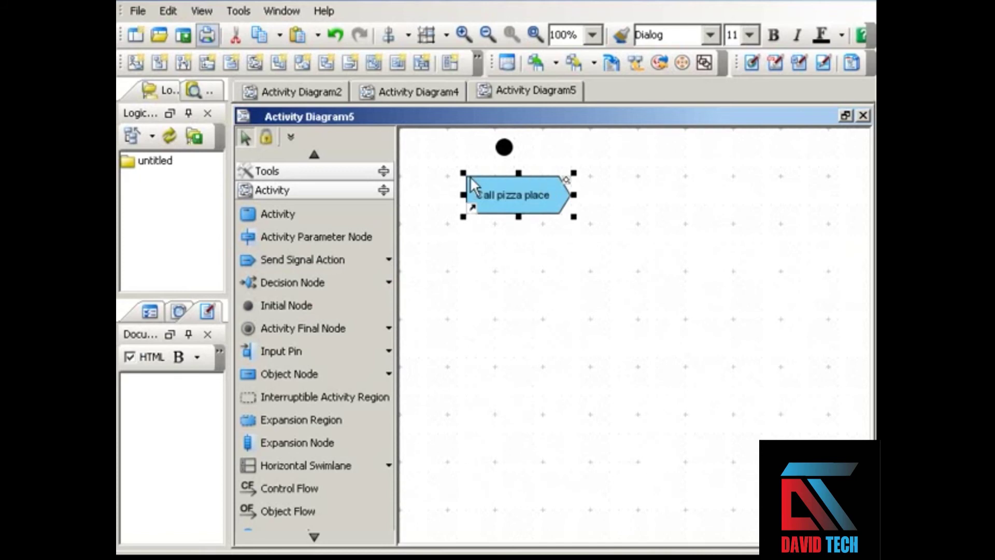
left_click(526, 222)
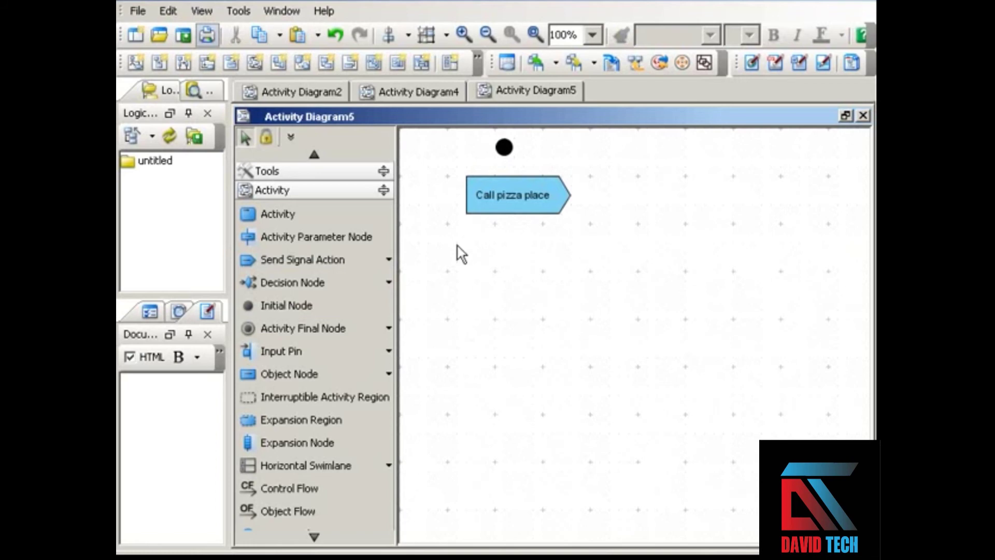
left_click(338, 488)
left_click_drag(504, 147, 505, 178)
Draw a 'Doorbell rings' accept event action below Call pizza place and connect a flow into it.
left_click(387, 265)
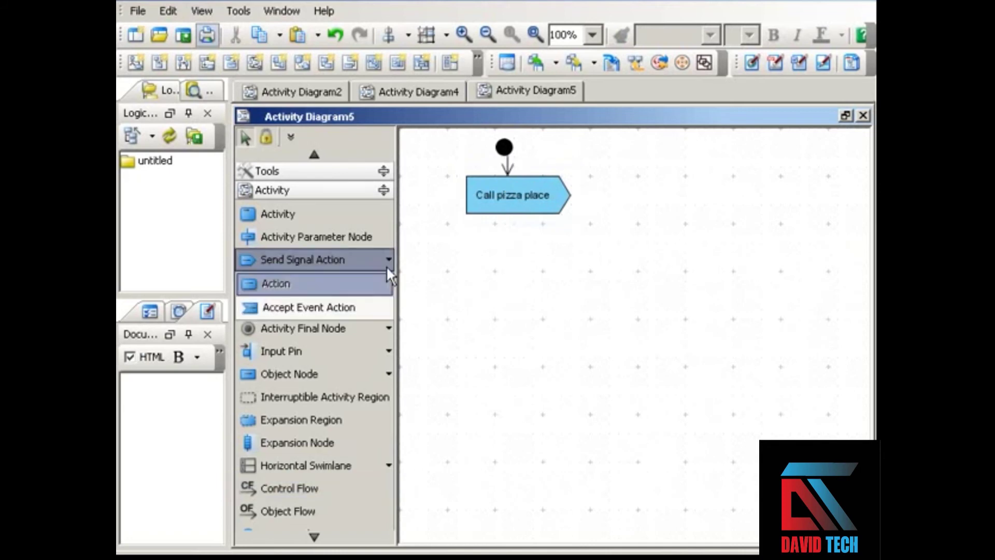
left_click(384, 304)
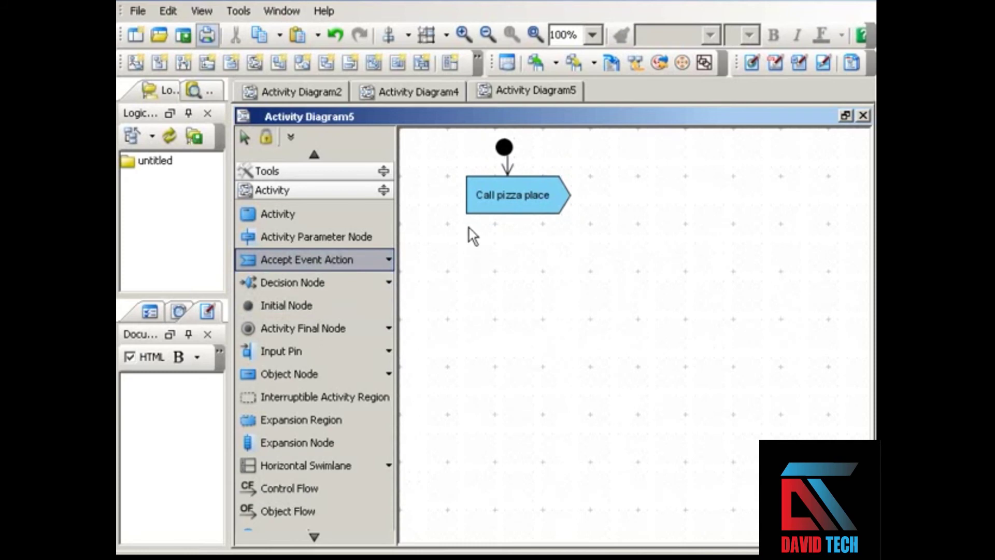
left_click_drag(469, 228, 579, 283)
type("Do")
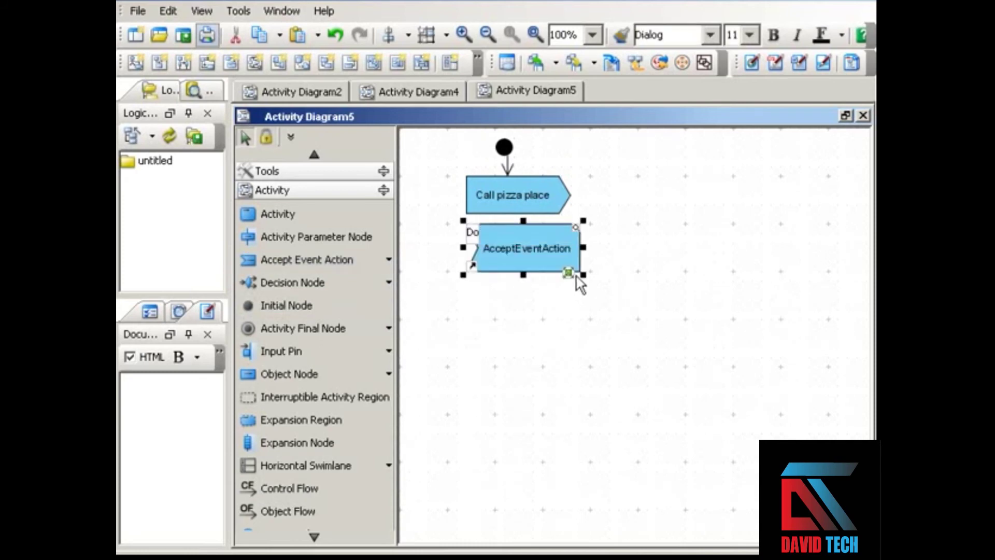
type("orbell rings")
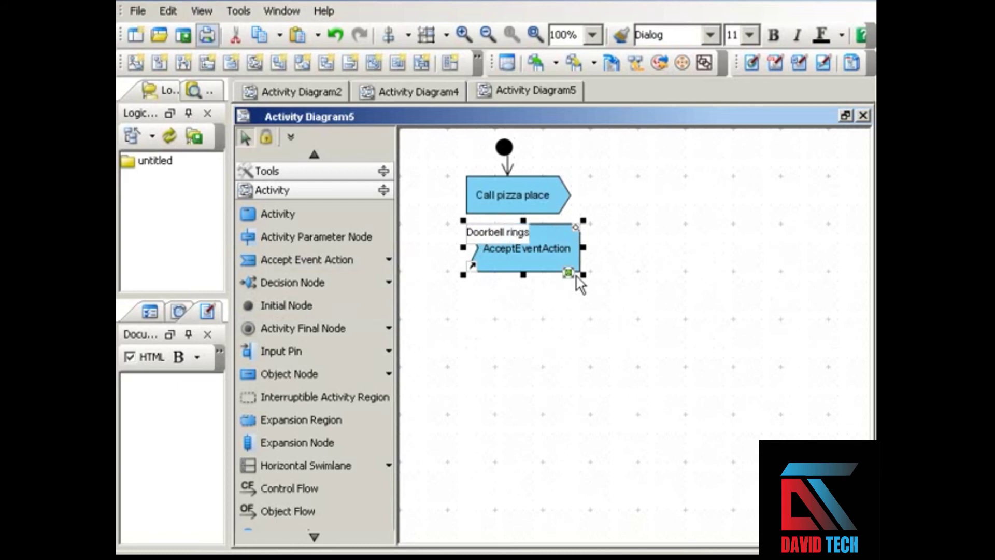
key("Return")
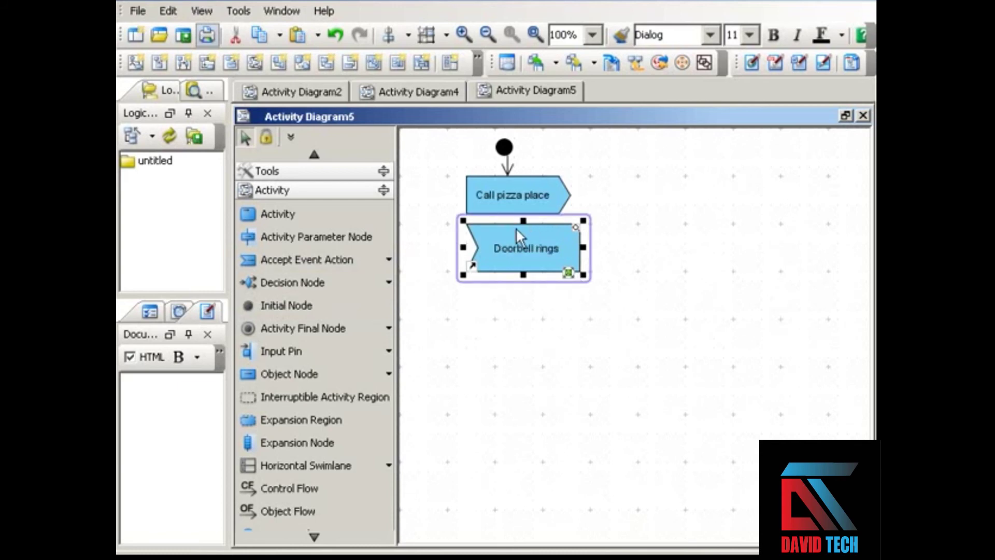
left_click_drag(517, 233, 508, 243)
left_click(645, 337)
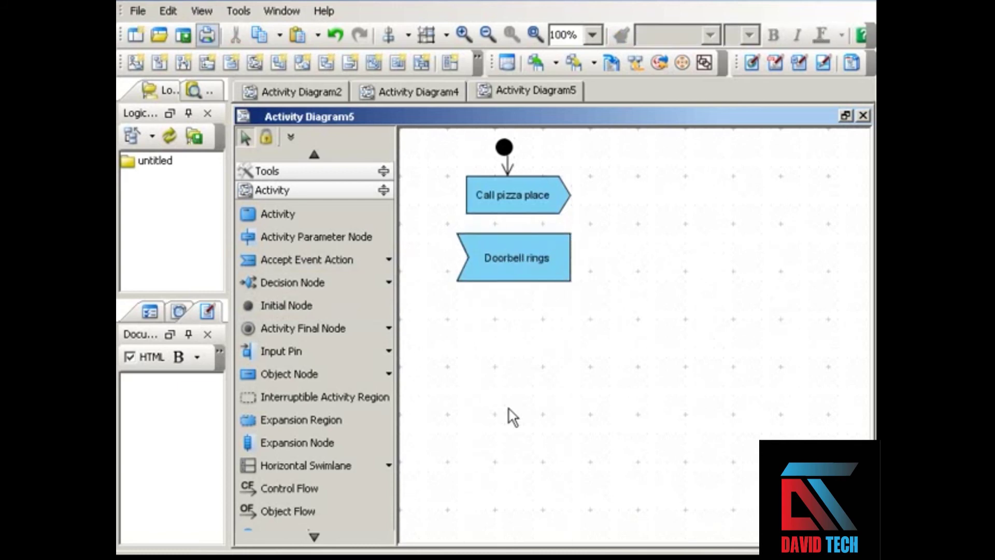
left_click(289, 487)
left_click_drag(512, 196, 518, 258)
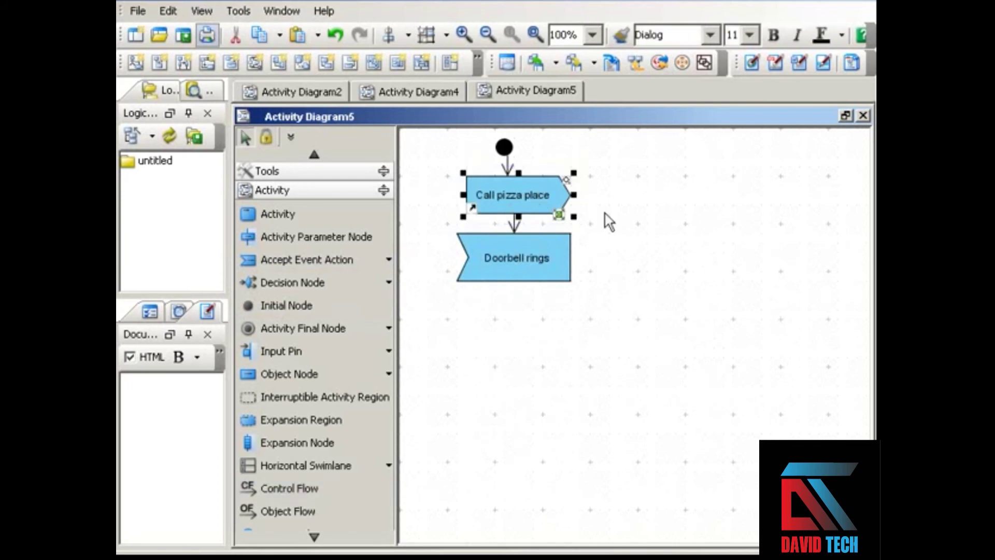
left_click(605, 228)
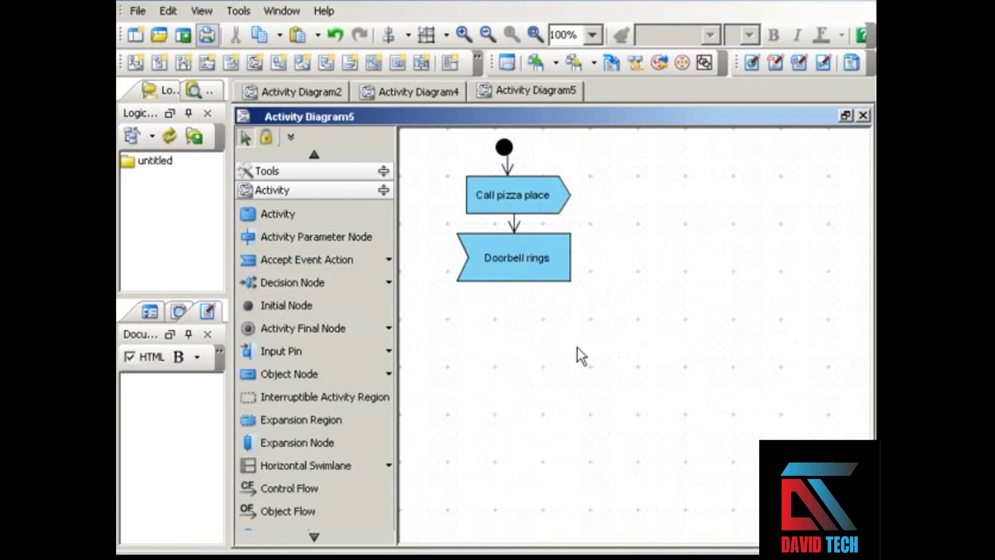
Add an 'Answer door' action below Doorbell rings and connect a flow into it.
left_click(388, 259)
left_click(365, 277)
left_click_drag(491, 296, 549, 340)
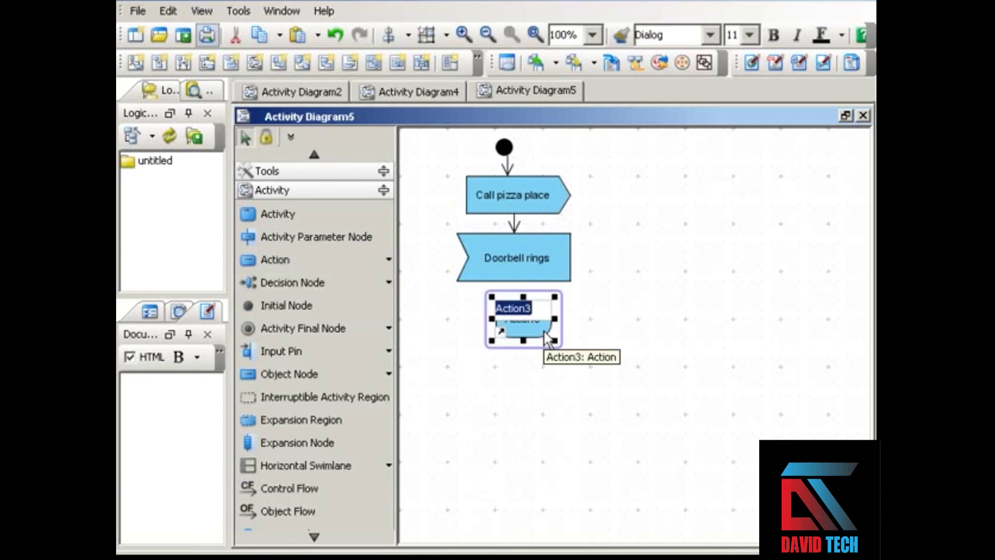
type("Answer door")
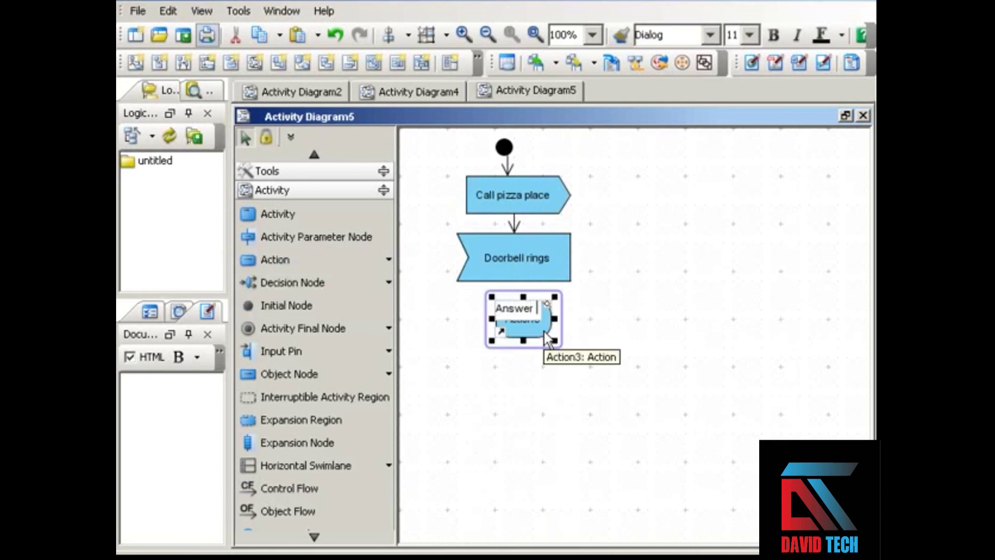
key("Return")
left_click(502, 366)
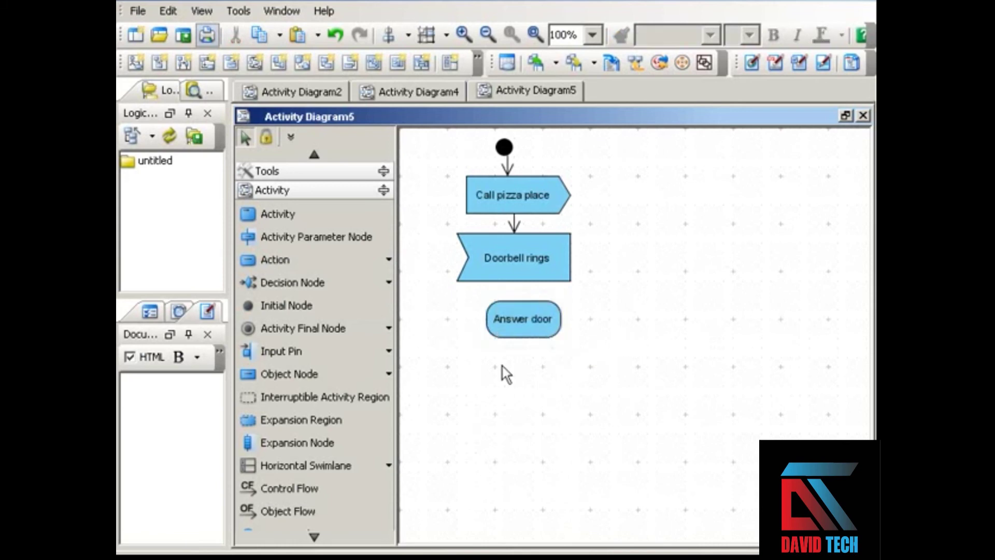
left_click(290, 488)
left_click_drag(515, 264, 518, 318)
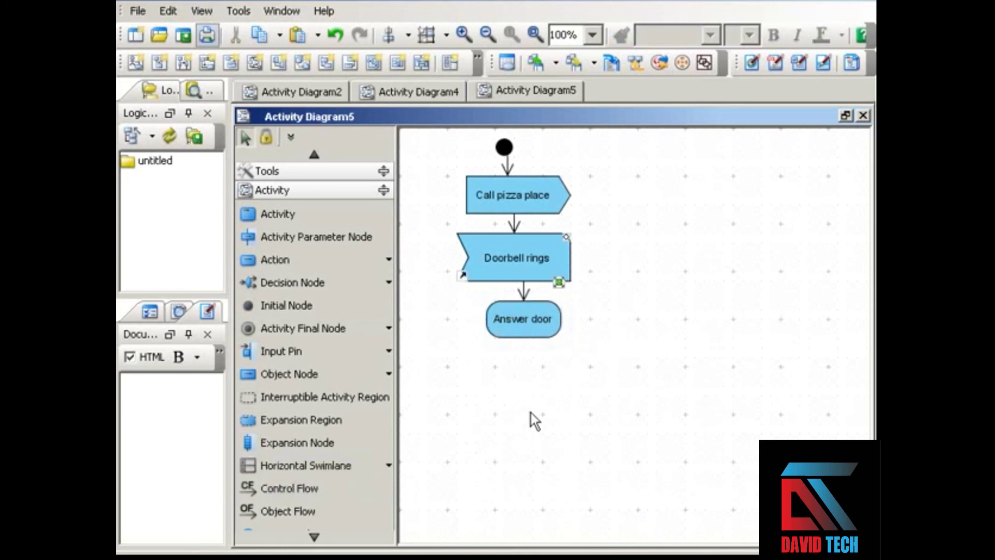
Add 'Pay' and 'Eat' actions stacked below Answer door.
left_click(303, 260)
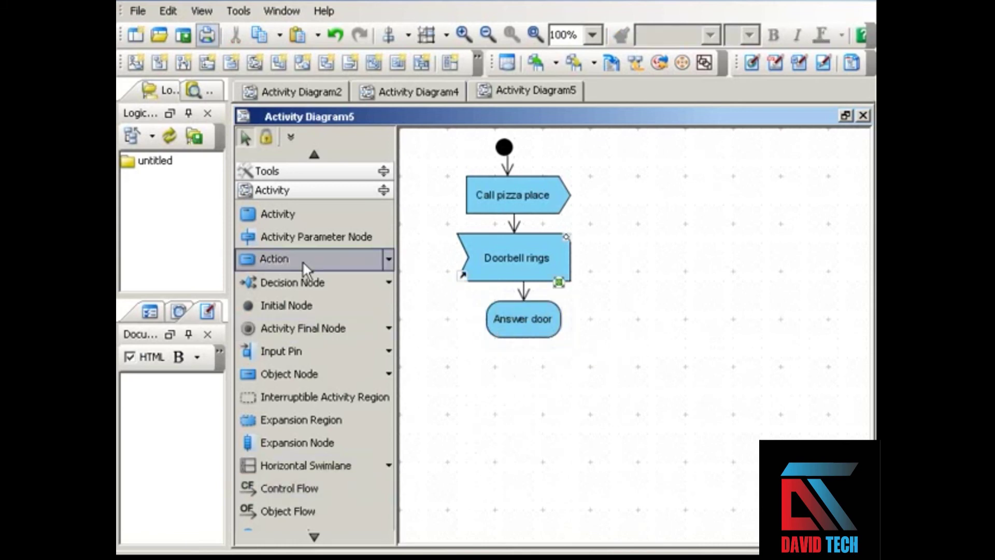
left_click(487, 361)
type("Pay")
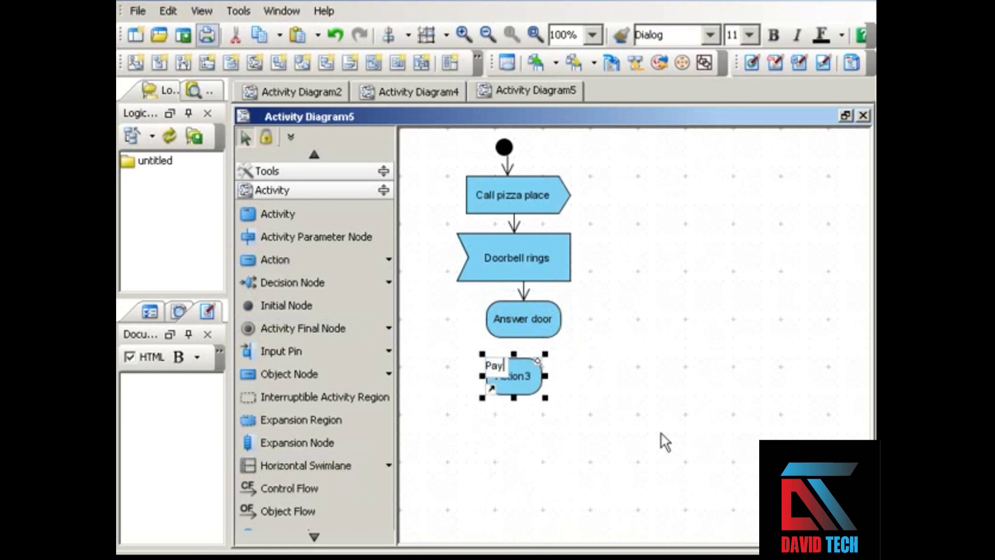
key("Return")
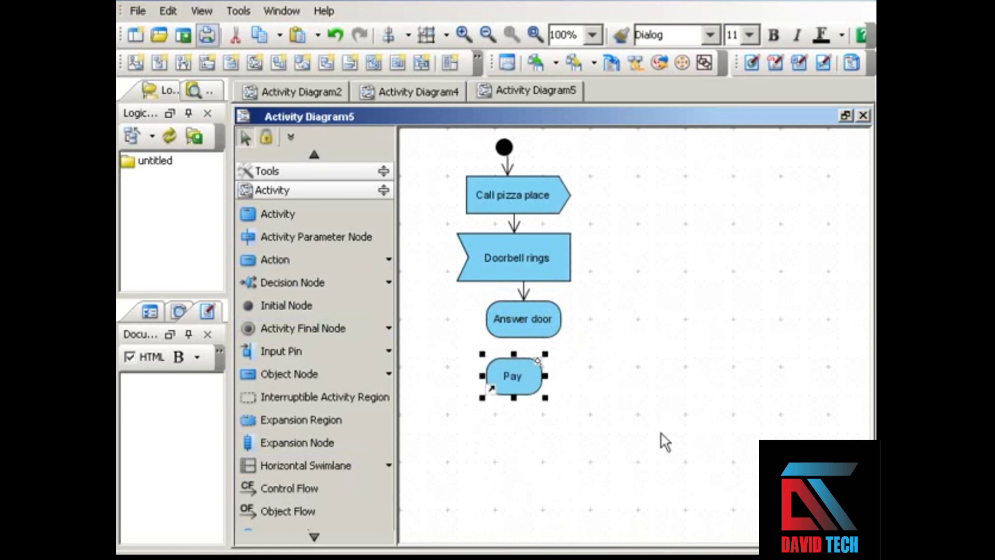
left_click(276, 259)
left_click(502, 423)
type("Eat")
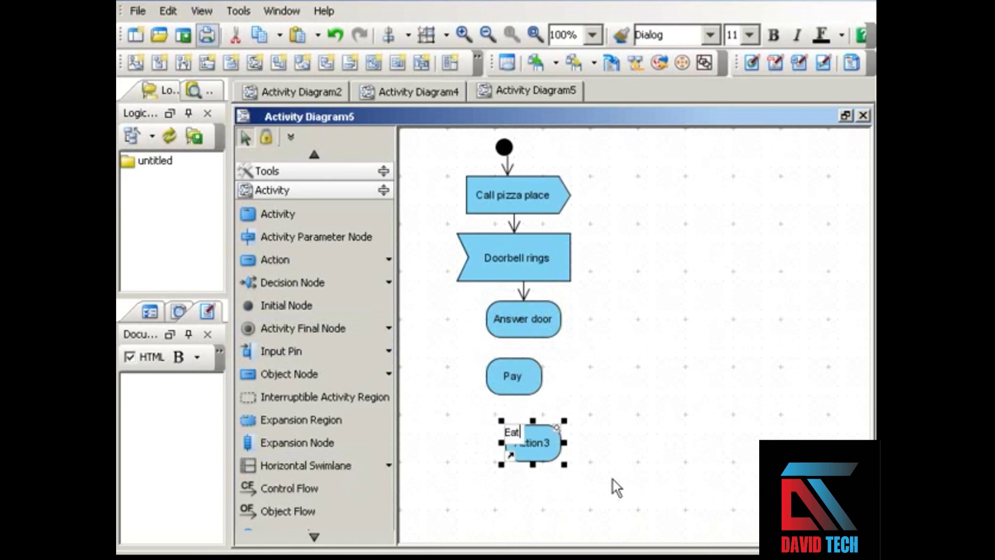
left_click(614, 480)
Place an activity final node below Eat.
left_click(303, 328)
left_click(539, 505)
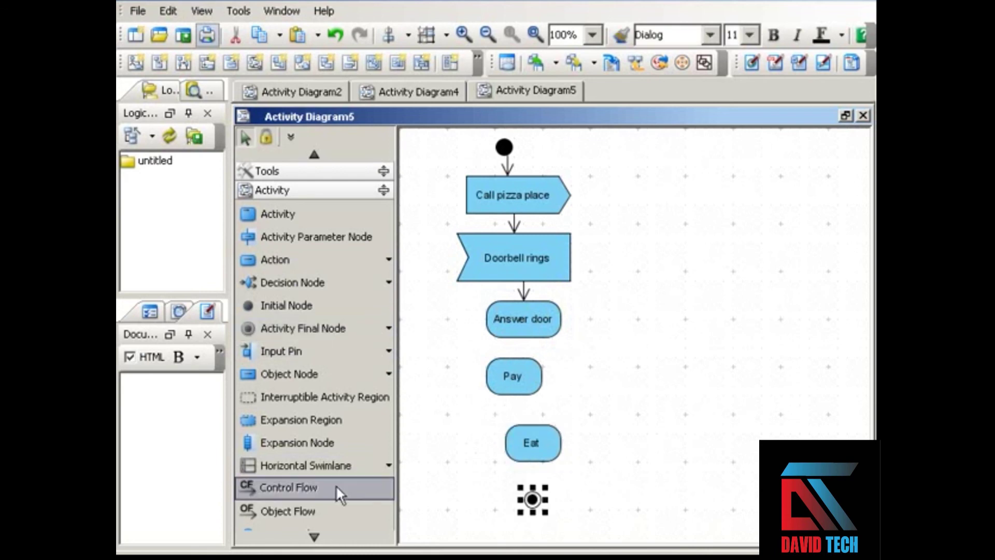
left_click(289, 488)
Draw control flows Answer door → Pay, Pay → Eat, and Eat → the final node.
left_click_drag(514, 329, 517, 501)
left_click(318, 489)
left_click(604, 456)
left_click(318, 489)
left_click(572, 499)
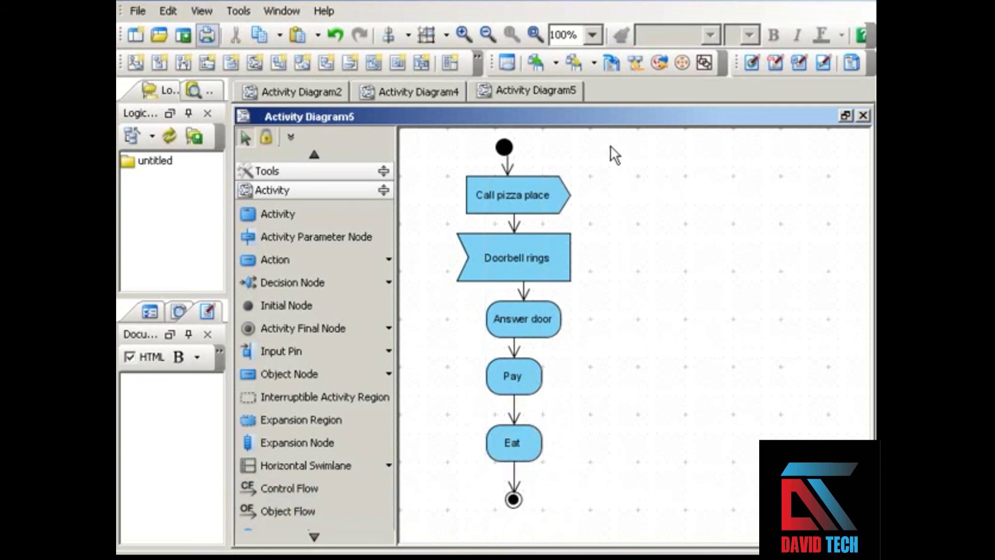